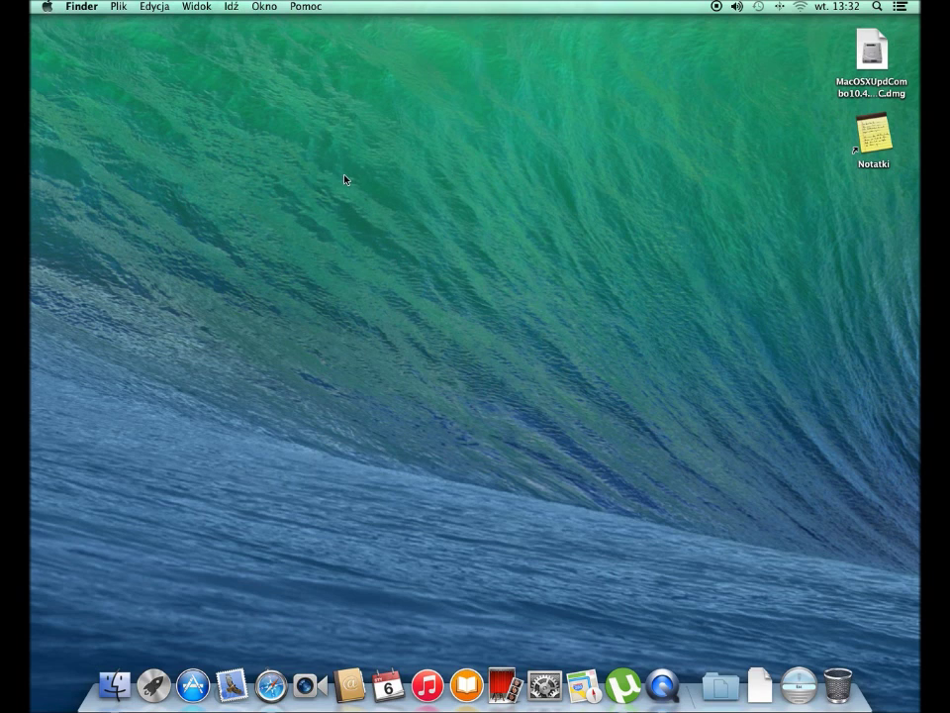
Open Disk Utility (Narzędzie dyskowe) from the Utilities folder.
left_click(263, 7)
mouse_move(232, 7)
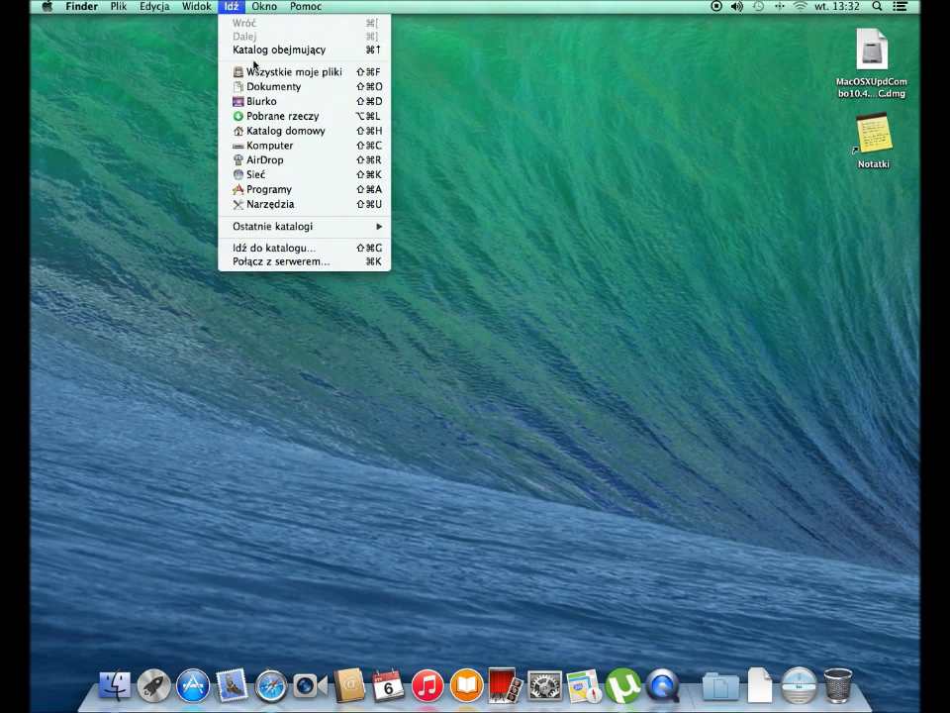
left_click(296, 208)
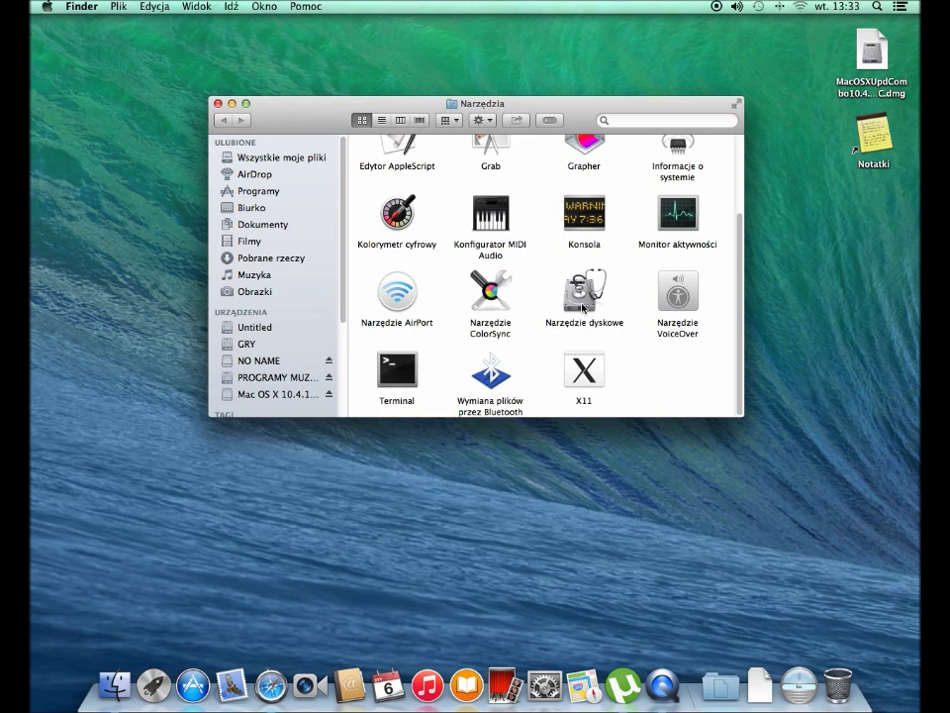
double_click(582, 297)
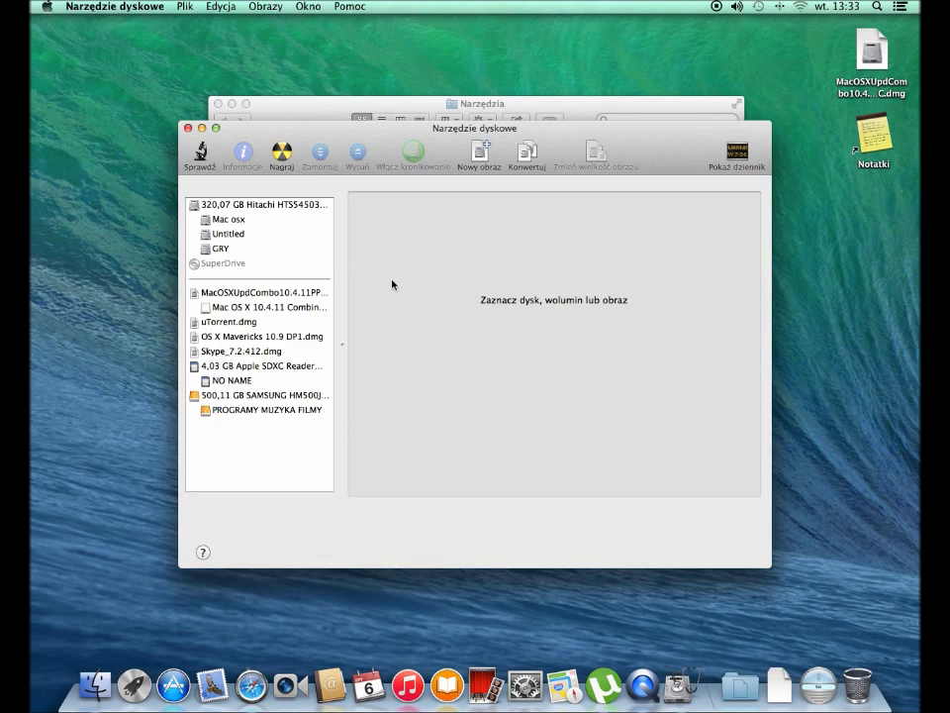
Start a new disk image saved as "tajny dysk" on the desktop with a size of 100 MB.
left_click(482, 158)
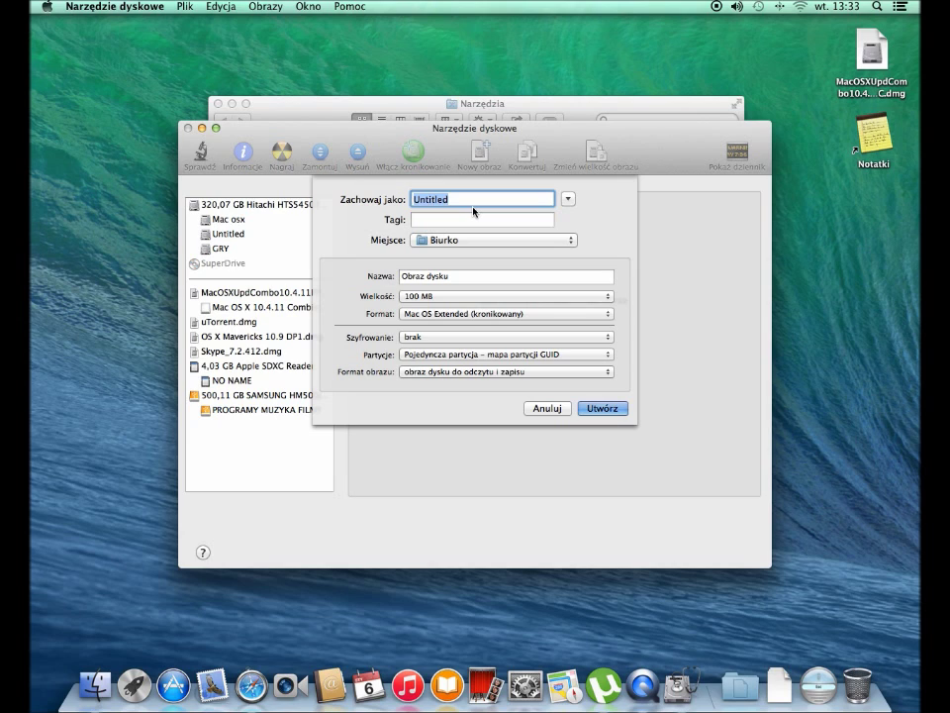
type("tajnydysk")
left_click(439, 201)
left_click(472, 297)
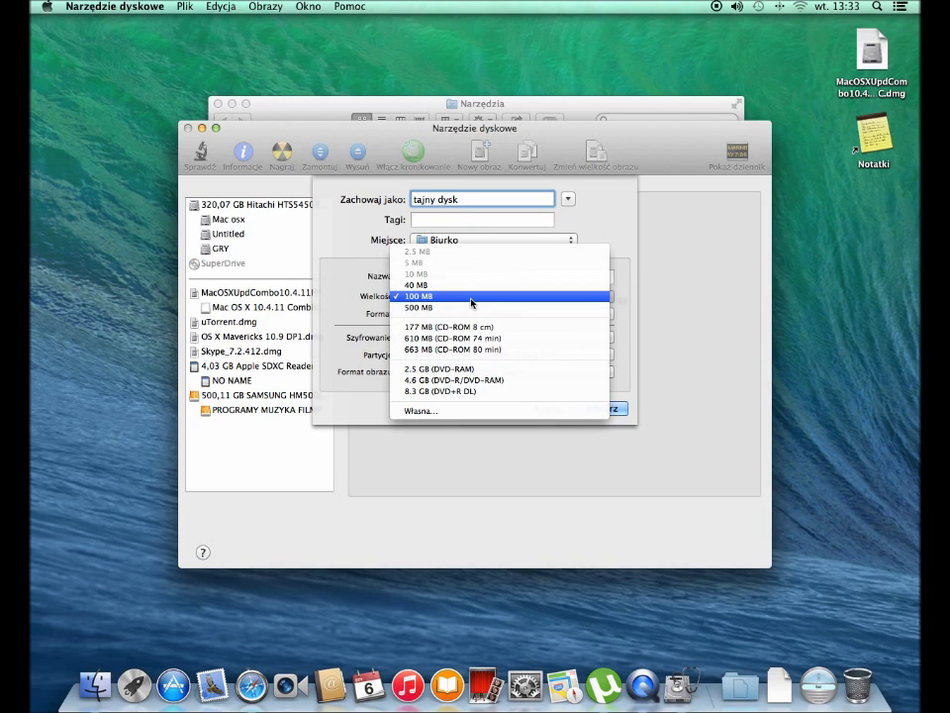
left_click(354, 283)
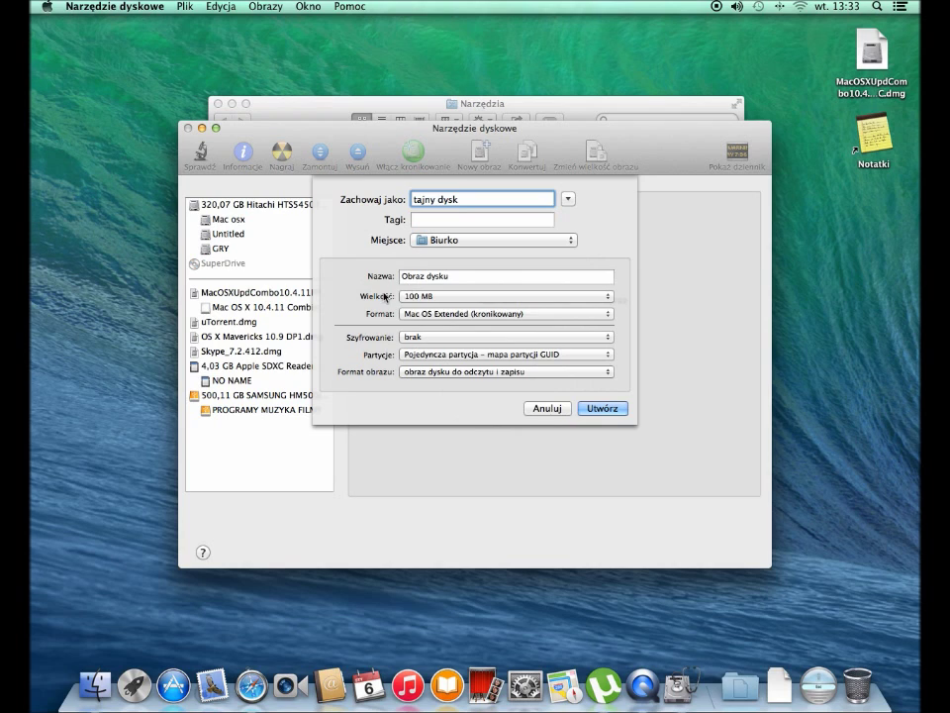
left_click(470, 299)
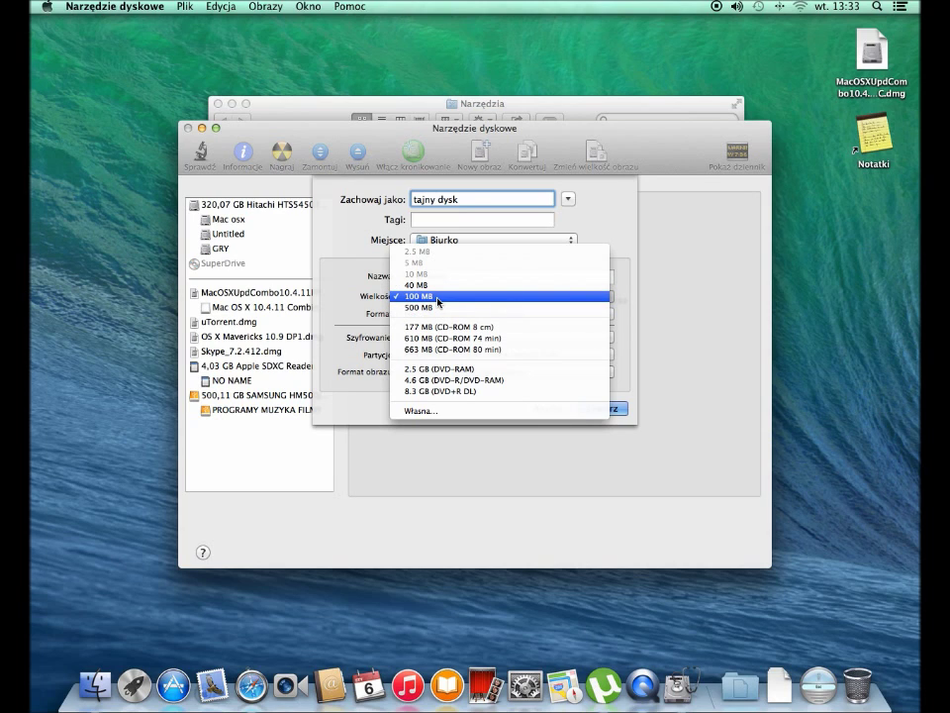
left_click(439, 302)
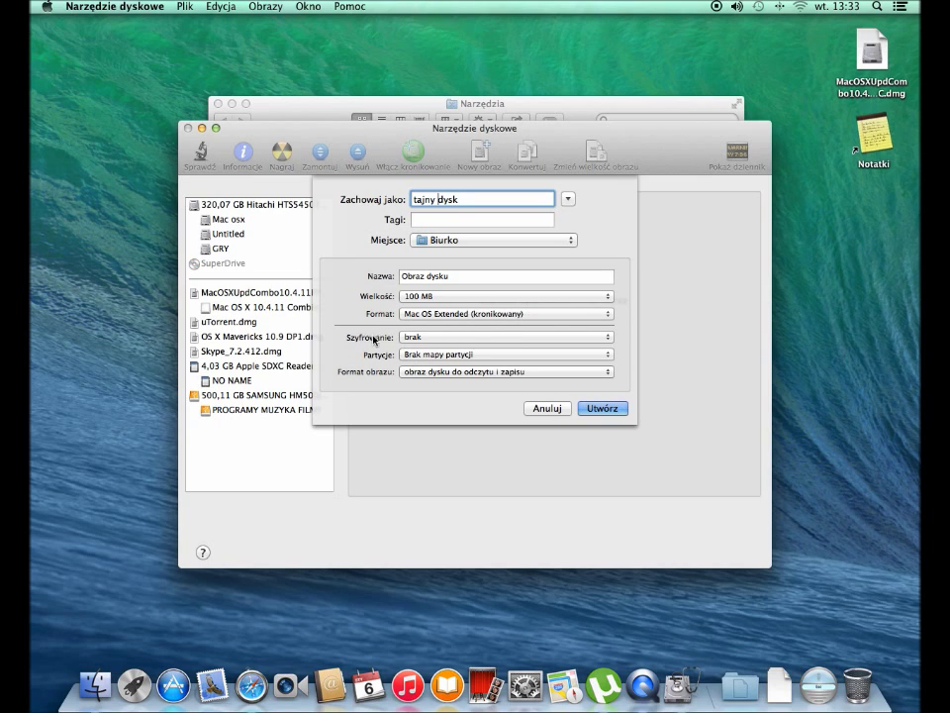
Set the image's encryption to 256-bit AES and create the disk image.
left_click(475, 342)
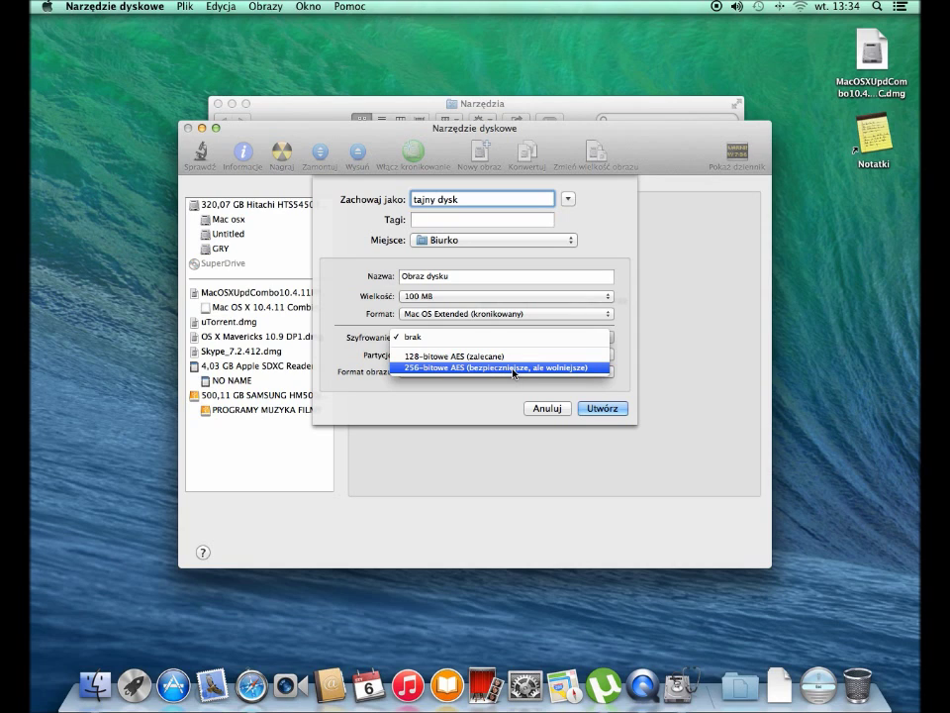
left_click(514, 369)
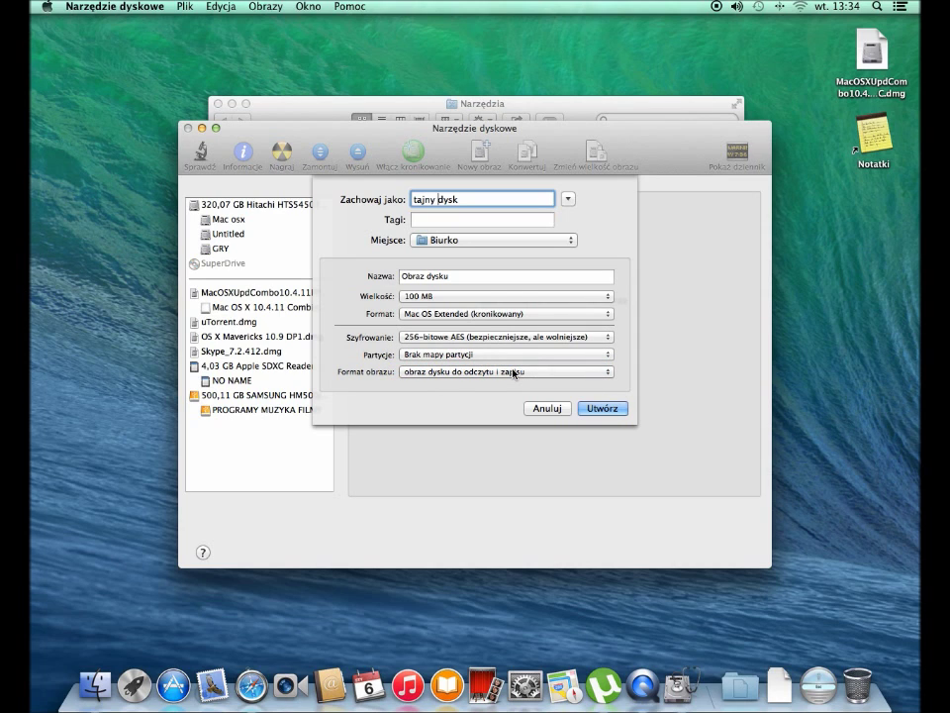
left_click(600, 411)
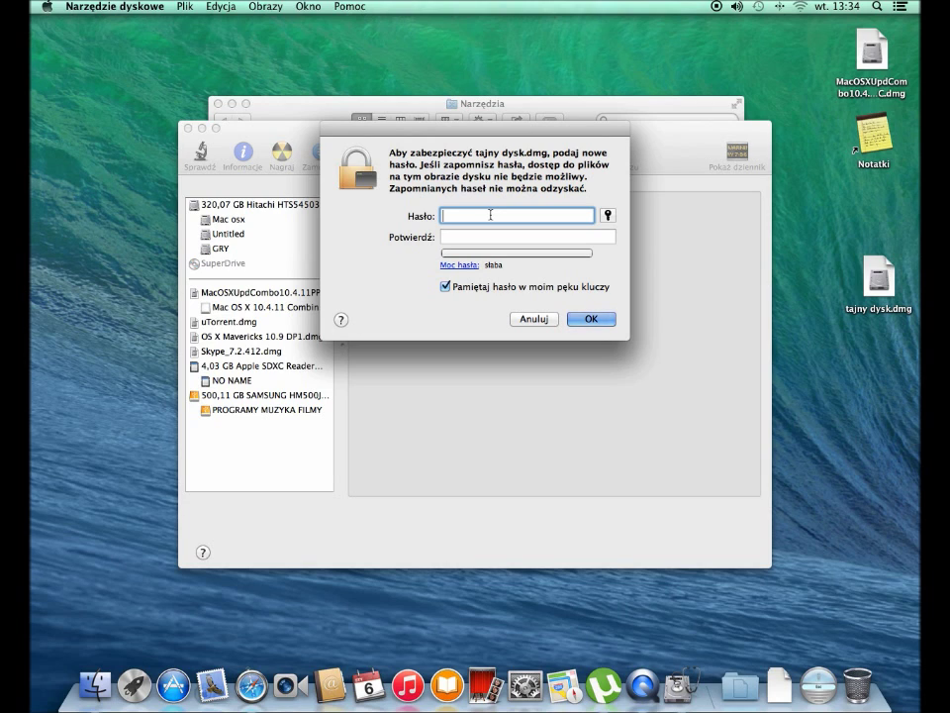
Enter and confirm the new disk image's password, without remembering it in the keychain.
type("•••••••")
key("Tab")
type("•••••••")
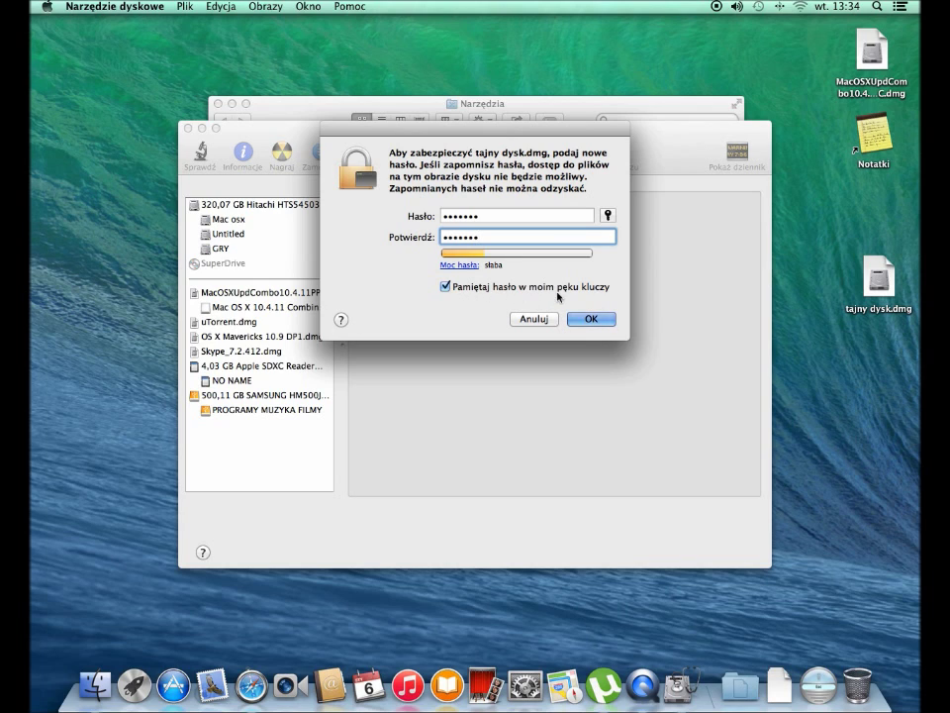
left_click(446, 287)
left_click(572, 319)
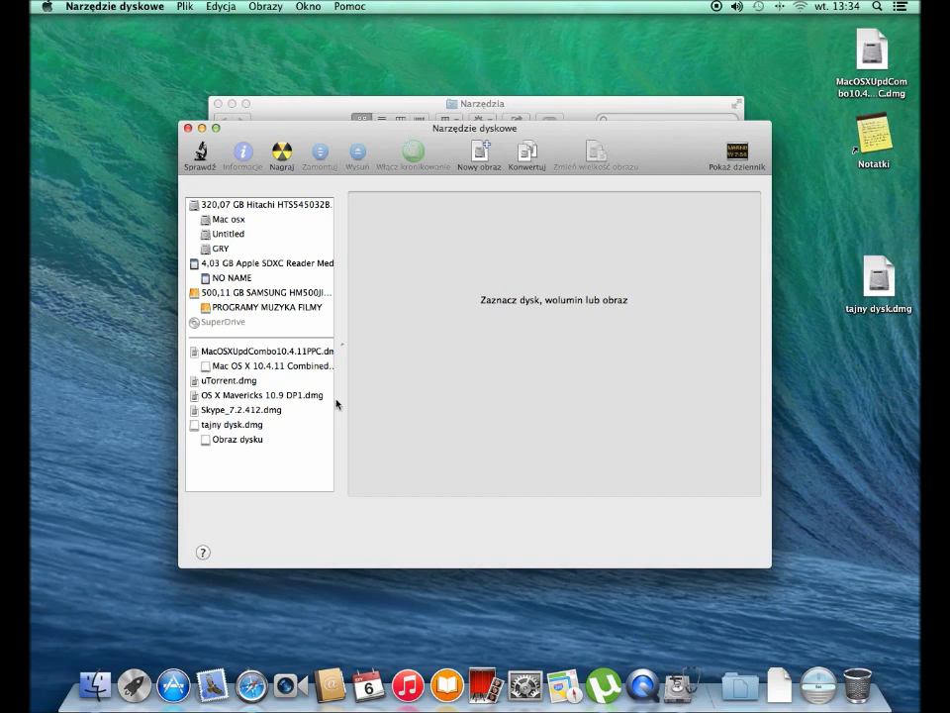
Show the "Obraz dysku" volume of tajny dysk.dmg in Finder.
left_click(223, 429)
left_click(227, 441)
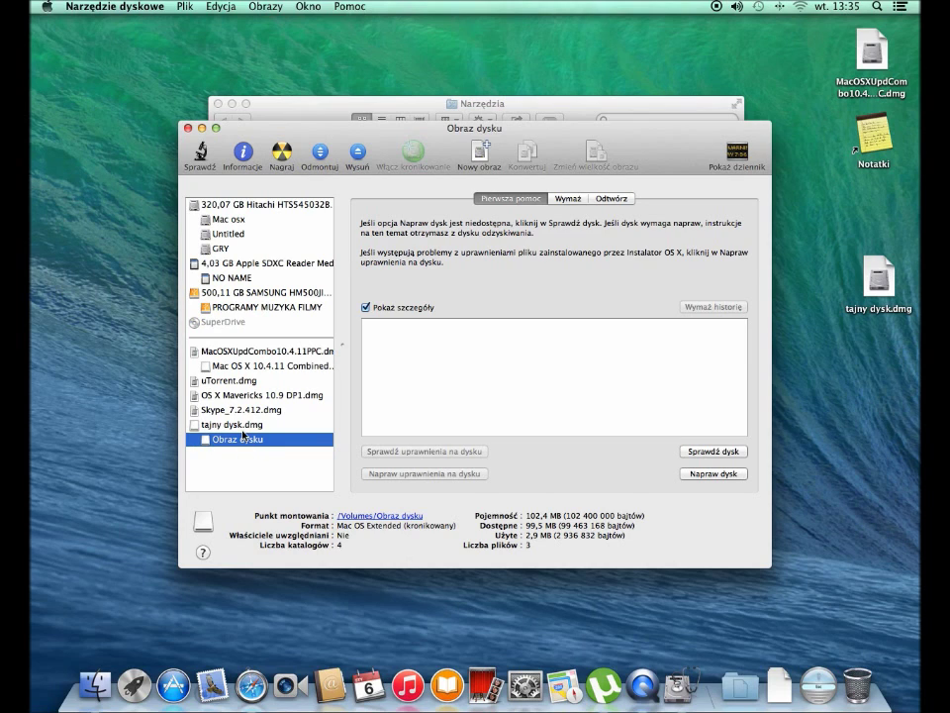
left_click(241, 427)
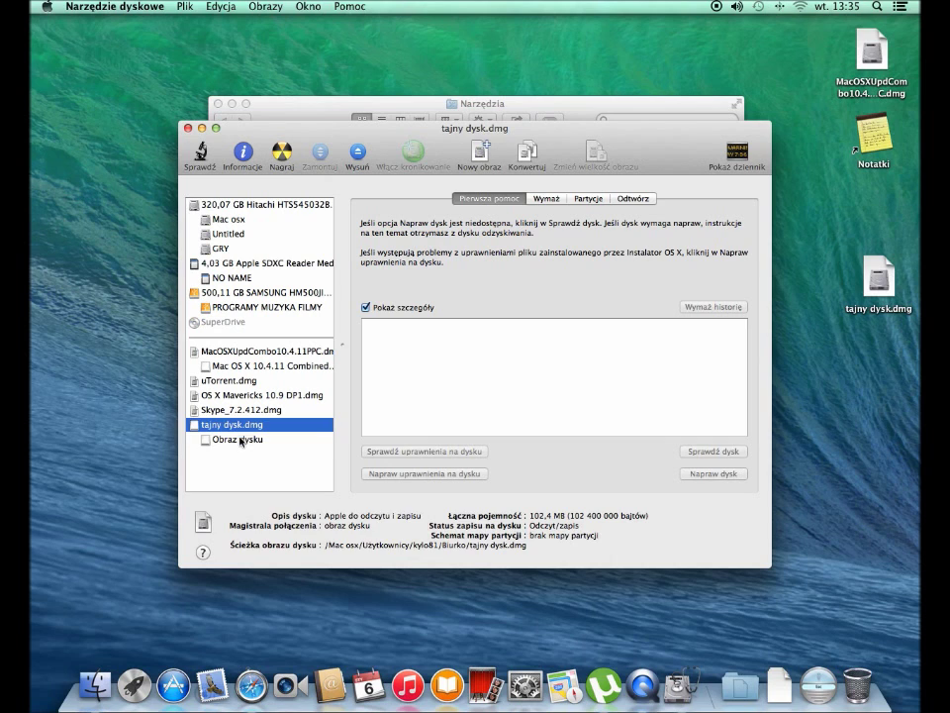
right_click(241, 439)
left_click(297, 463)
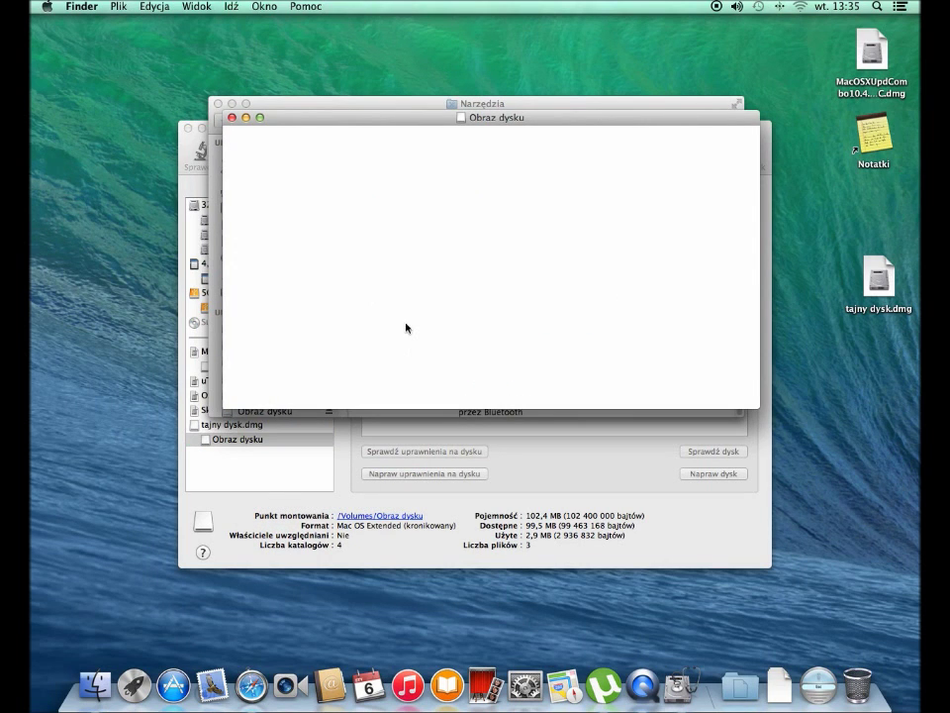
Create a new folder with the default name in the "Obraz dysku" volume and place it in the upper-left corner.
right_click(366, 295)
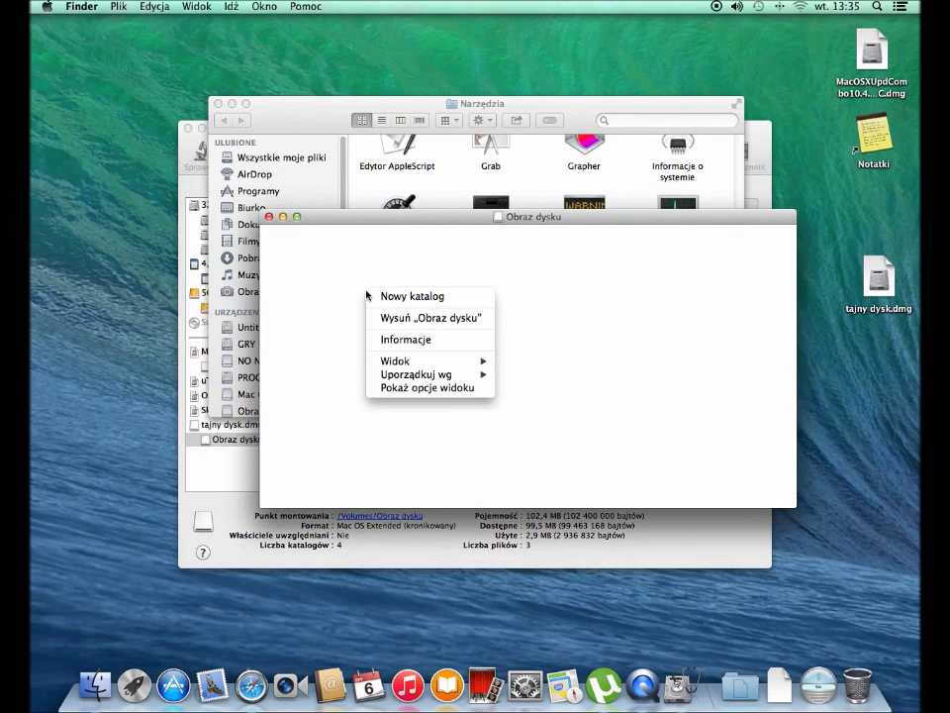
left_click(395, 301)
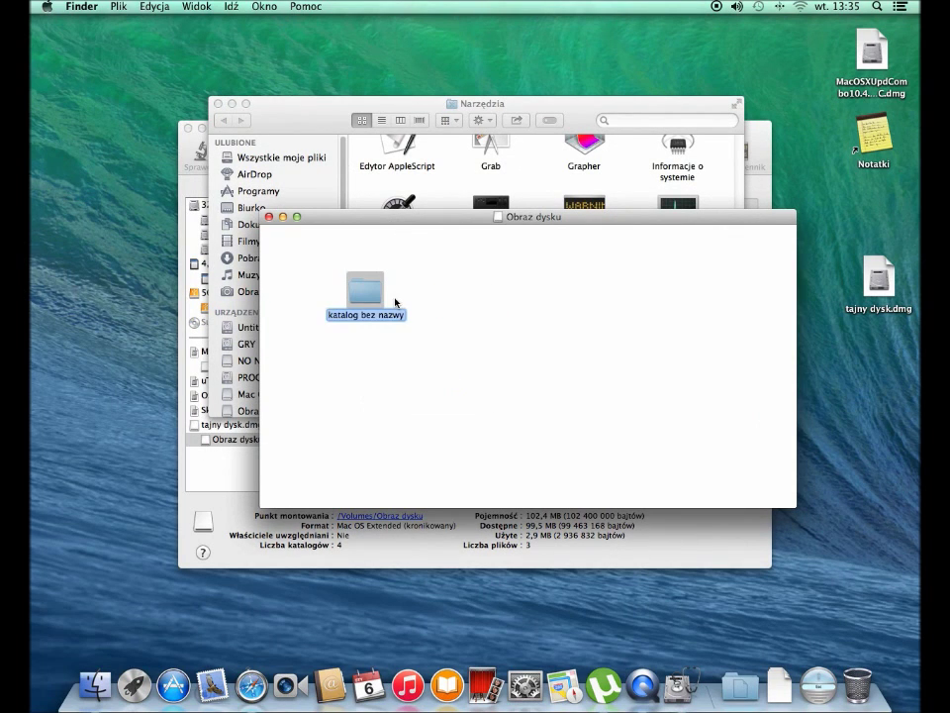
left_click_drag(365, 295, 316, 263)
left_click(543, 266)
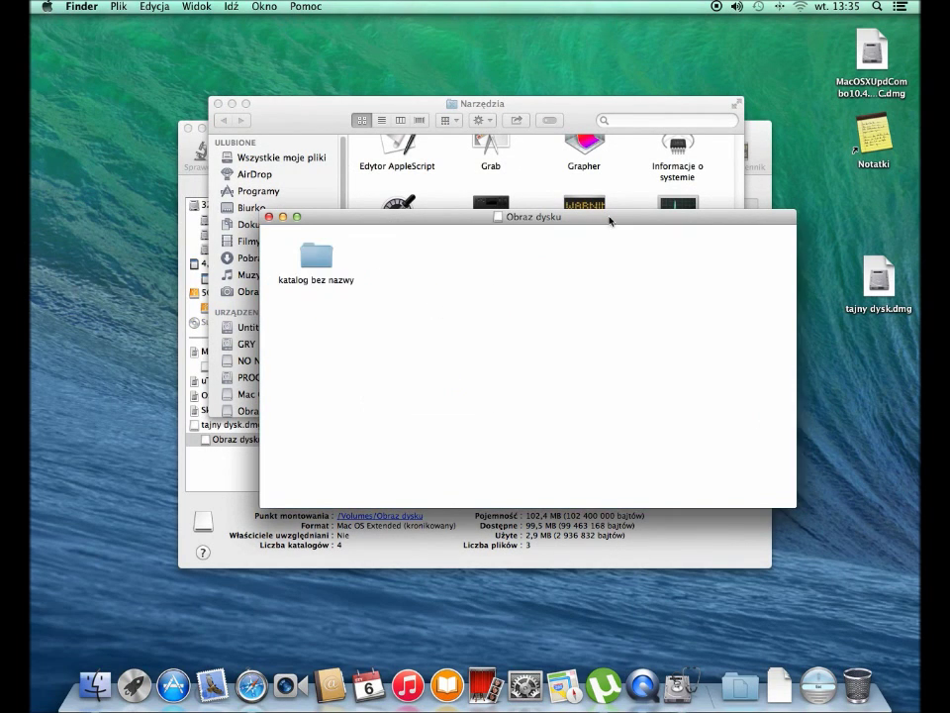
Copy the Notatki alias from the desktop into the "Obraz dysku" volume and place it beside the folder.
right_click(880, 167)
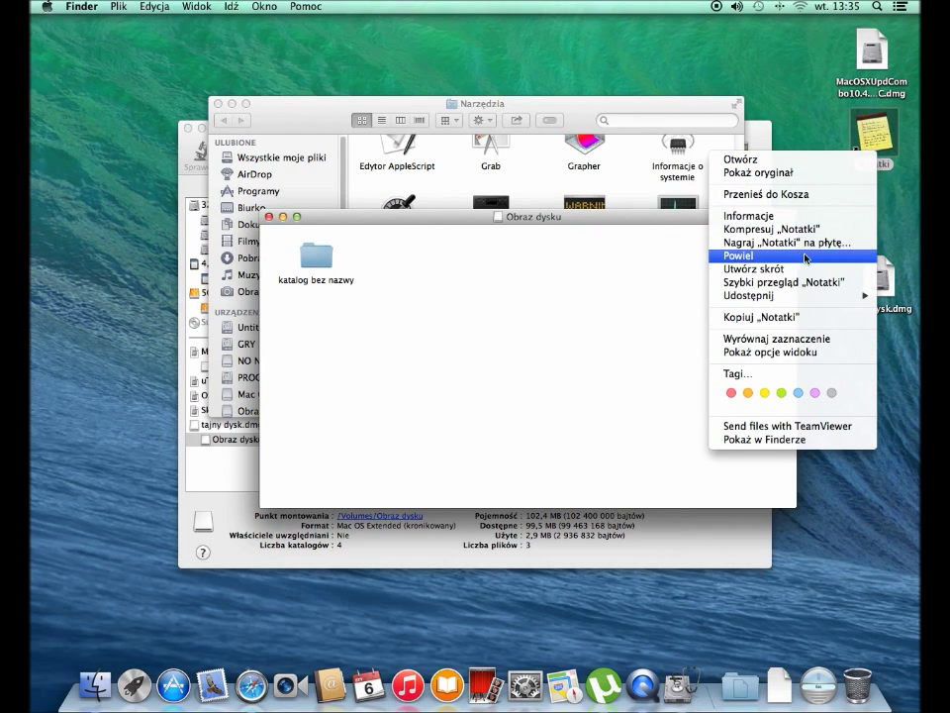
left_click(737, 317)
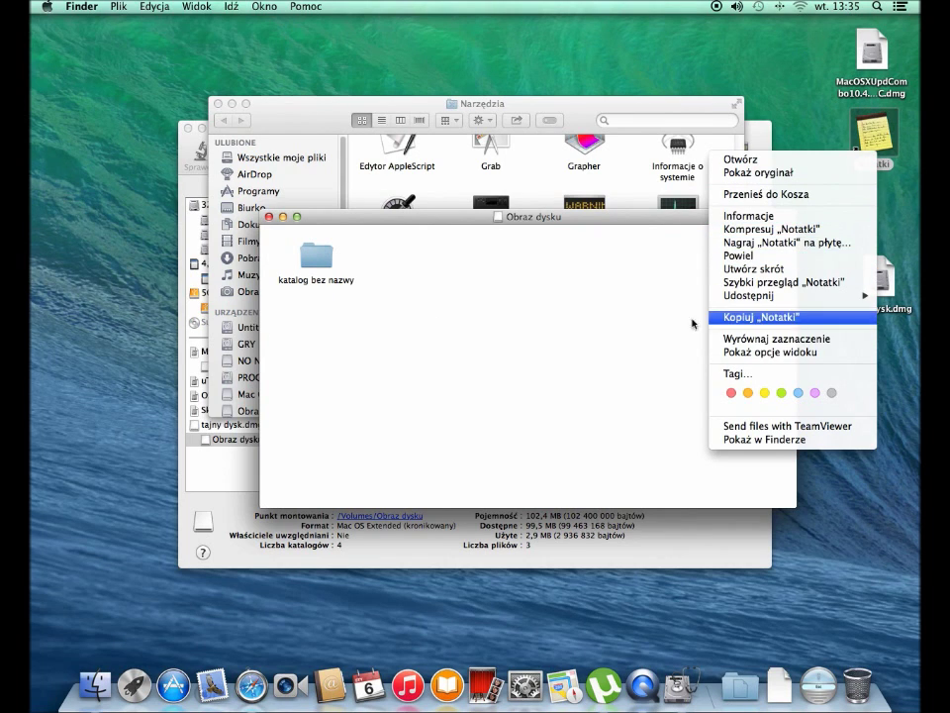
right_click(589, 345)
right_click(603, 341)
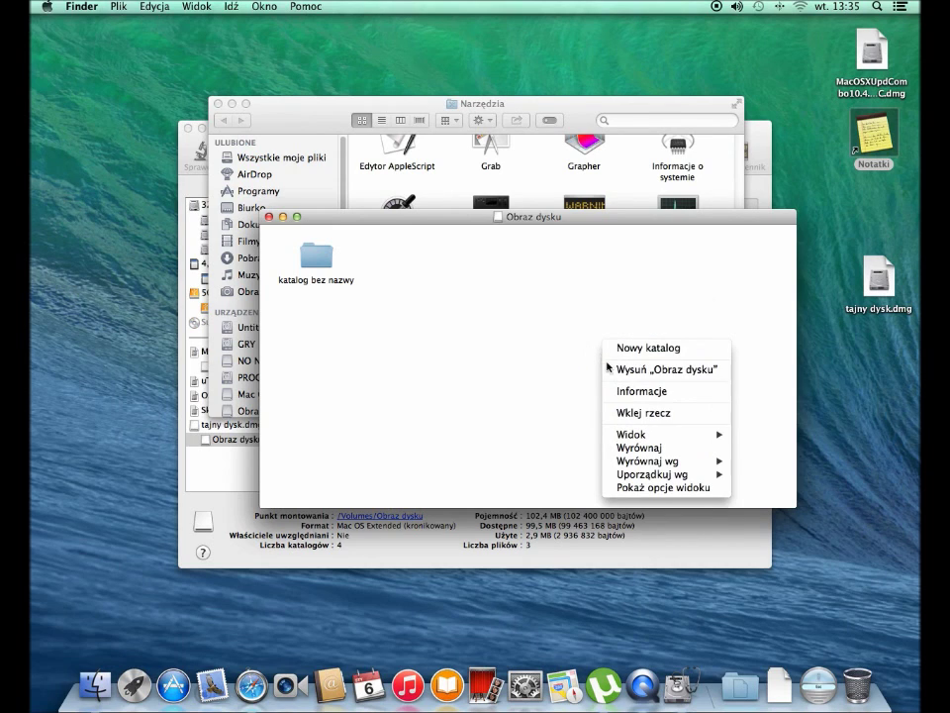
left_click(640, 413)
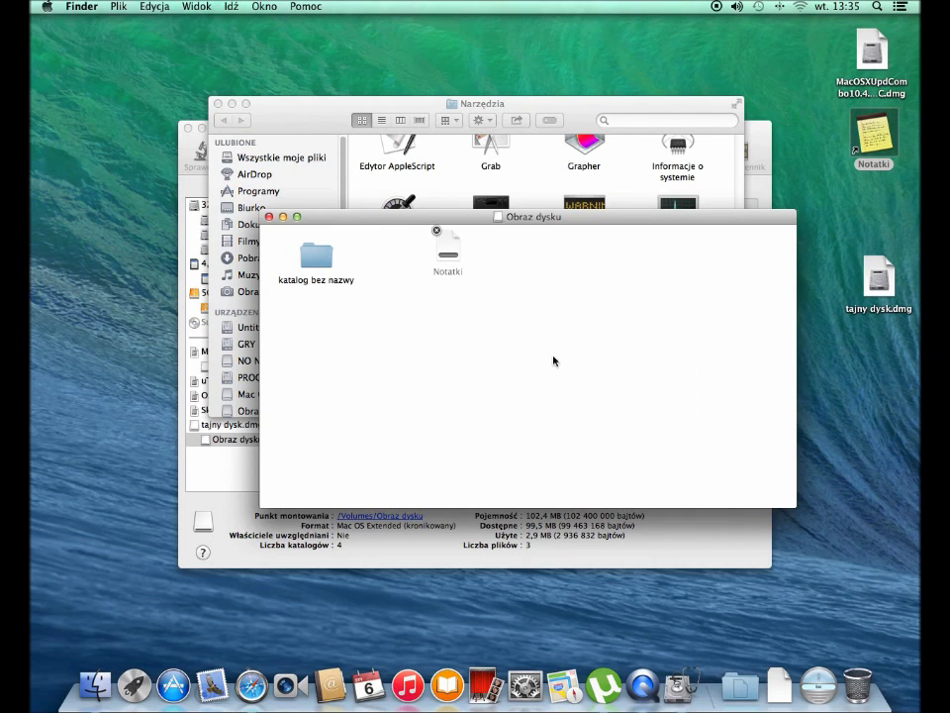
left_click_drag(443, 259, 384, 266)
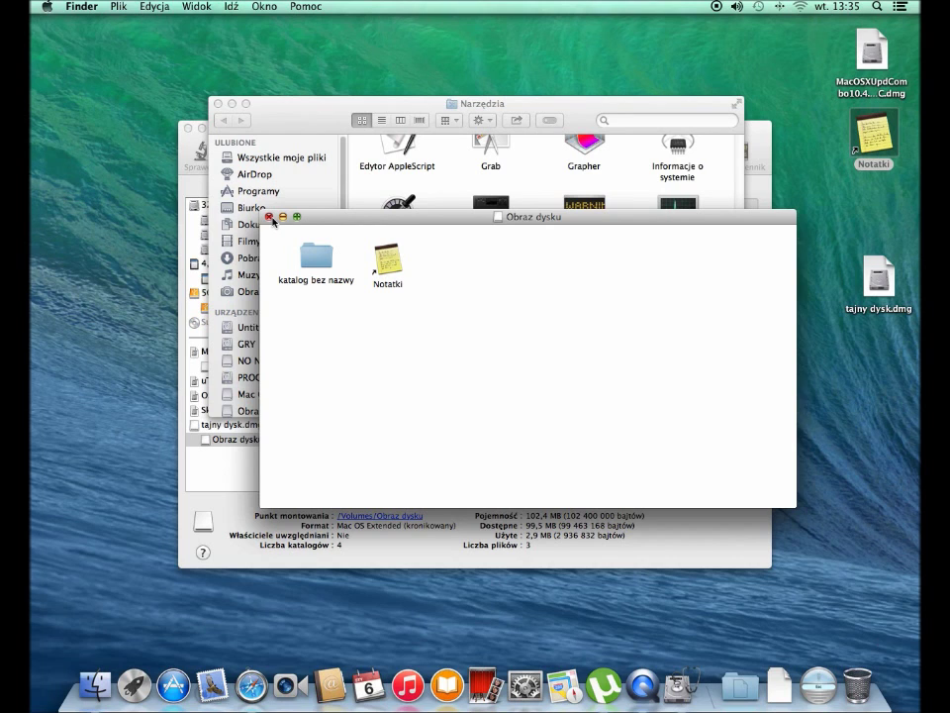
Close the "Obraz dysku" volume window and eject tajny dysk.dmg.
left_click(268, 216)
left_click(267, 423)
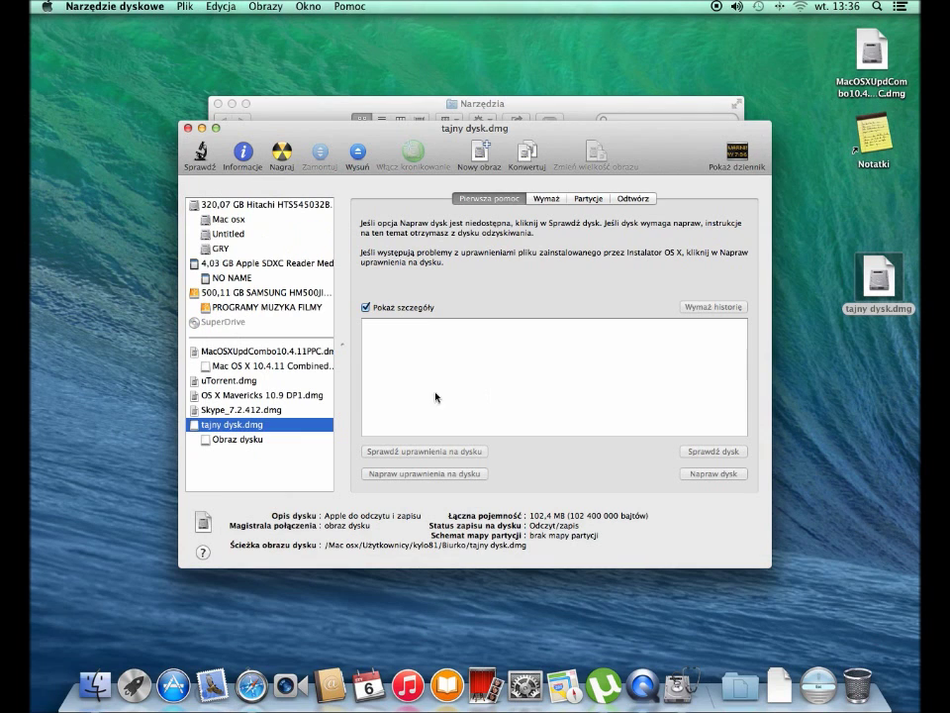
right_click(266, 428)
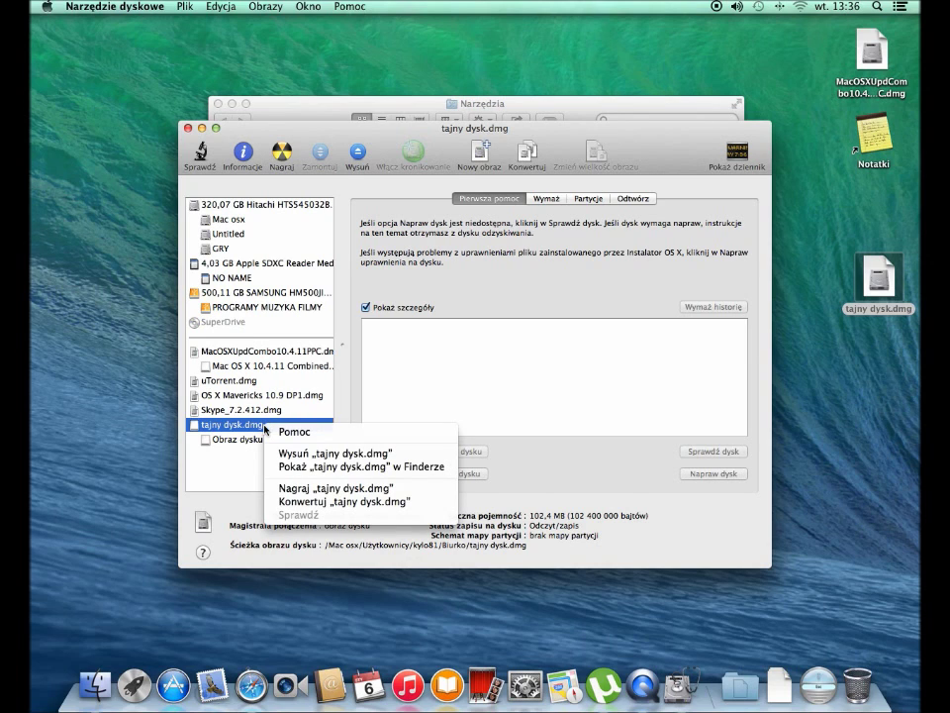
left_click(359, 455)
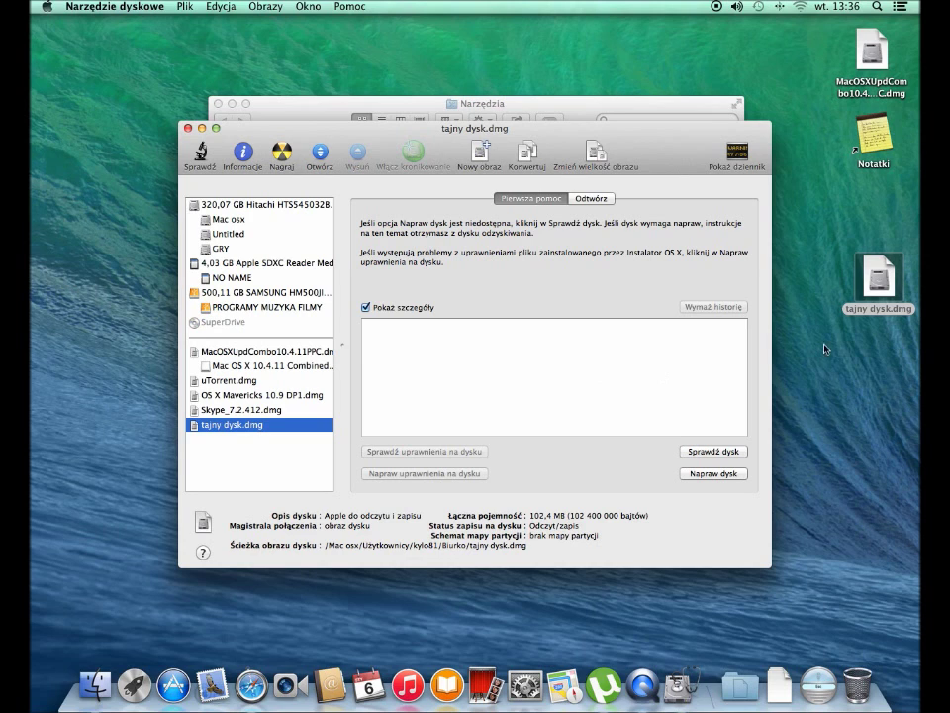
Open tajny dysk.dmg from the desktop and unlock it with the disk image password.
double_click(877, 285)
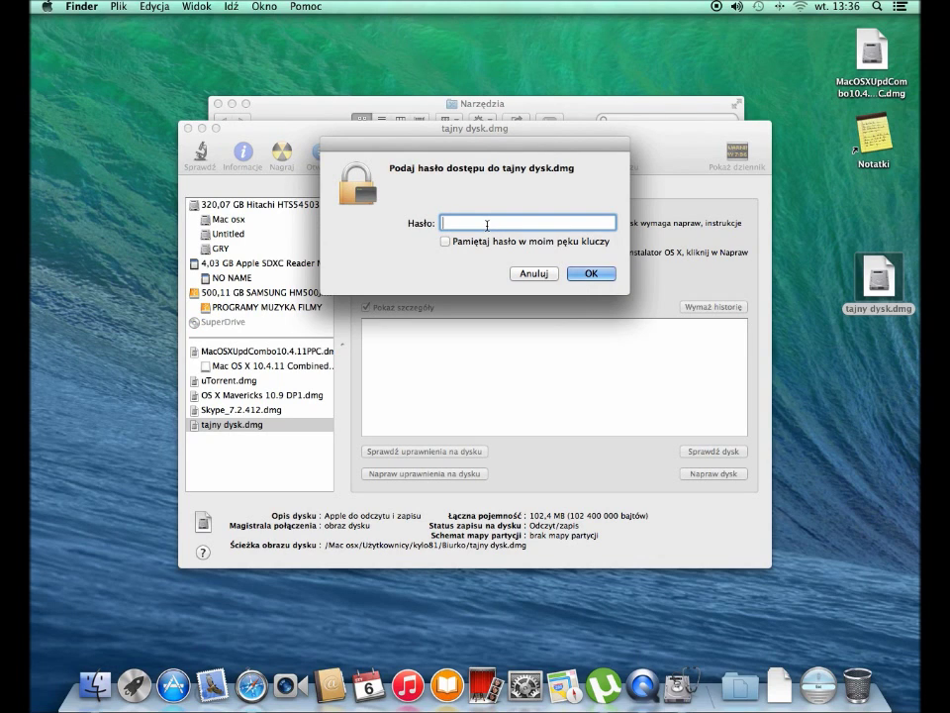
type("aaaaaaa")
left_click(594, 275)
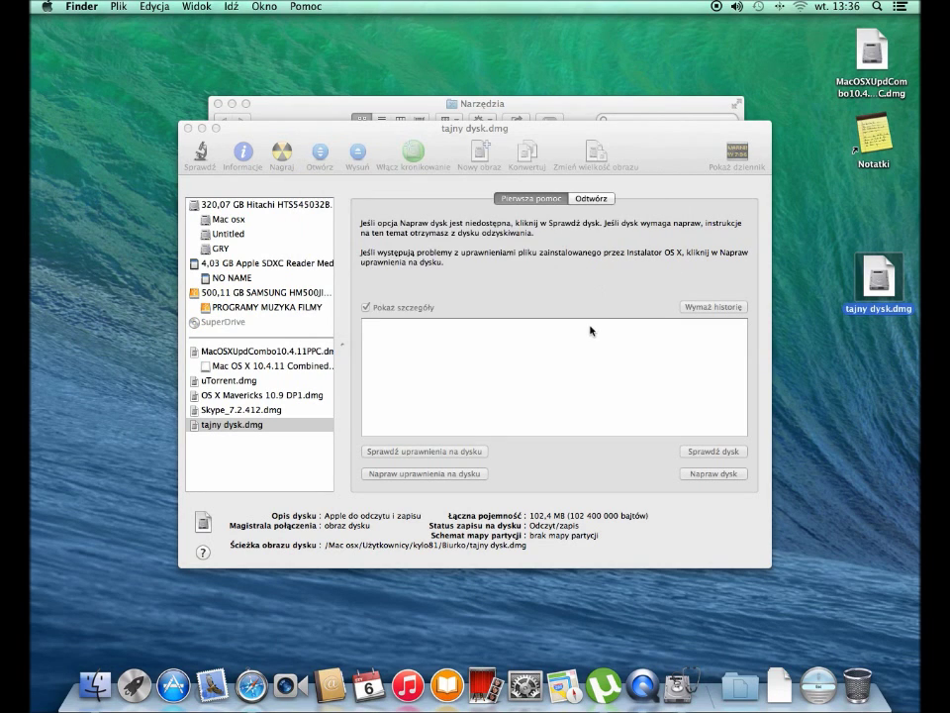
View the restore options for tajny dysk.dmg, and close the Disk Utility and Utilities windows.
left_click(592, 198)
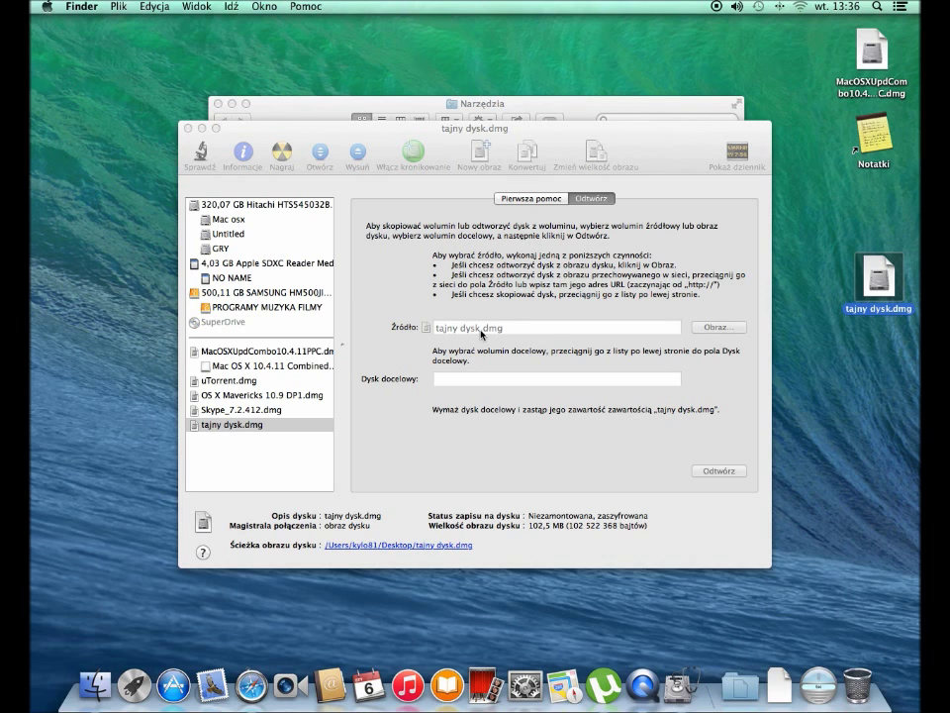
left_click(188, 128)
left_click(220, 103)
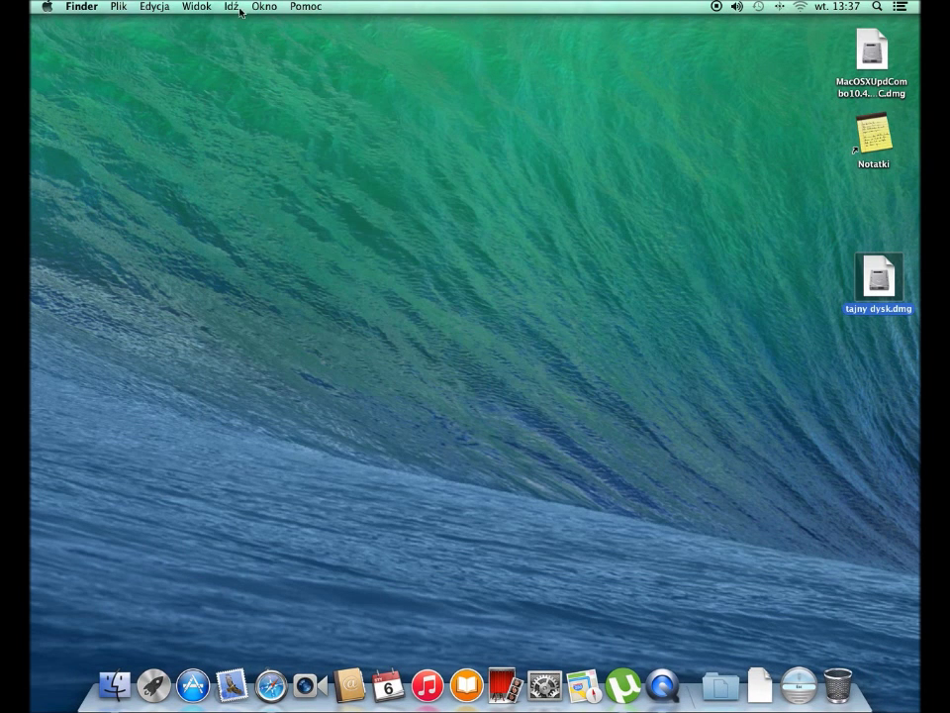
Reopen Disk Utility from the Utilities folder and select the "Obraz dysku" volume under tajny dysk.dmg.
left_click(237, 8)
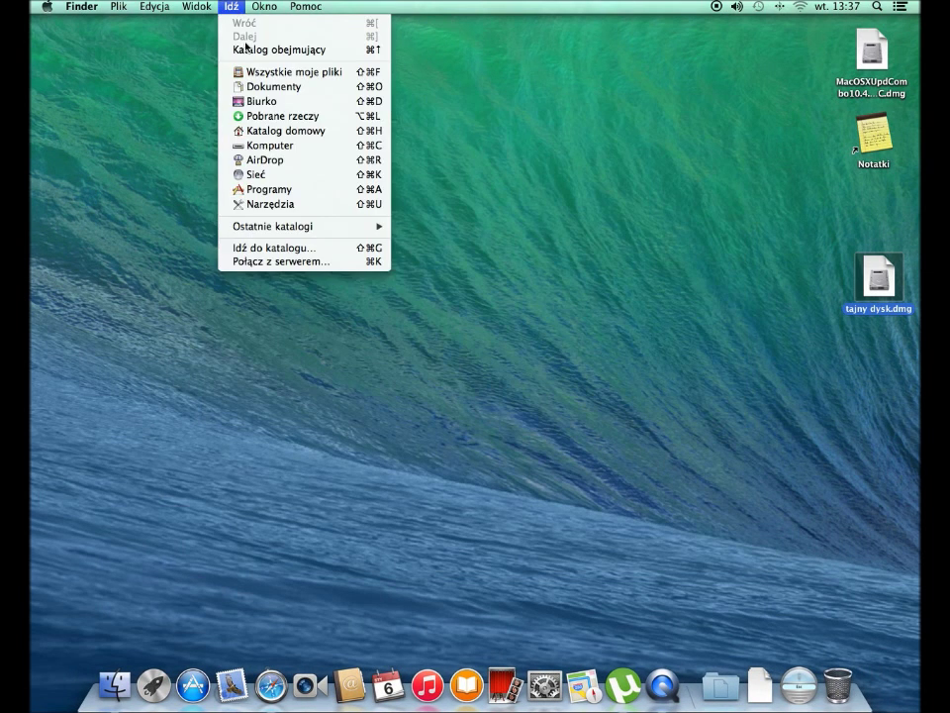
left_click(301, 206)
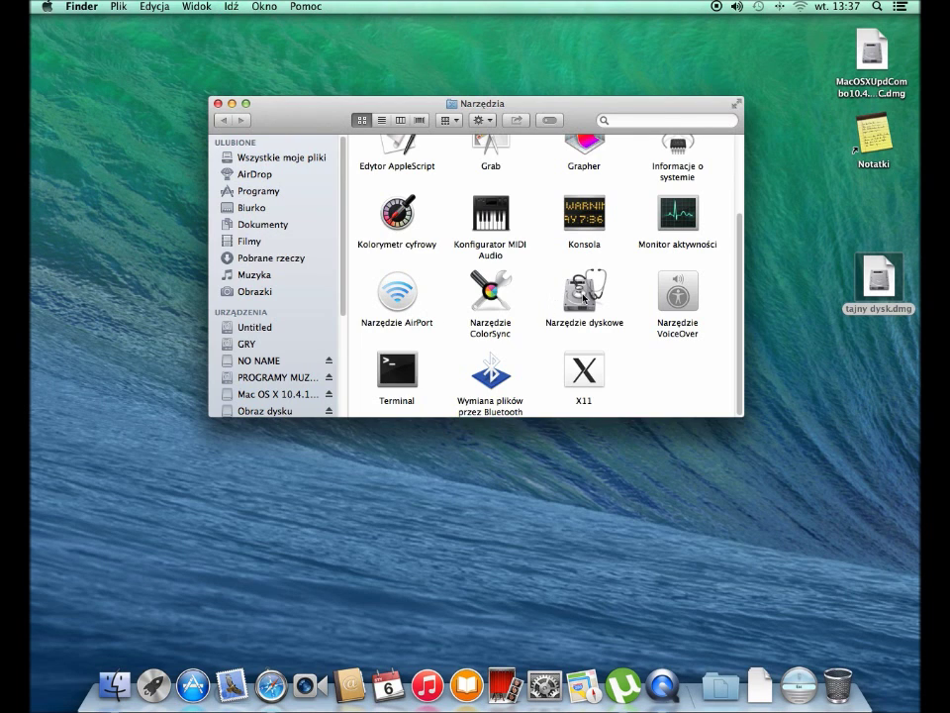
double_click(584, 297)
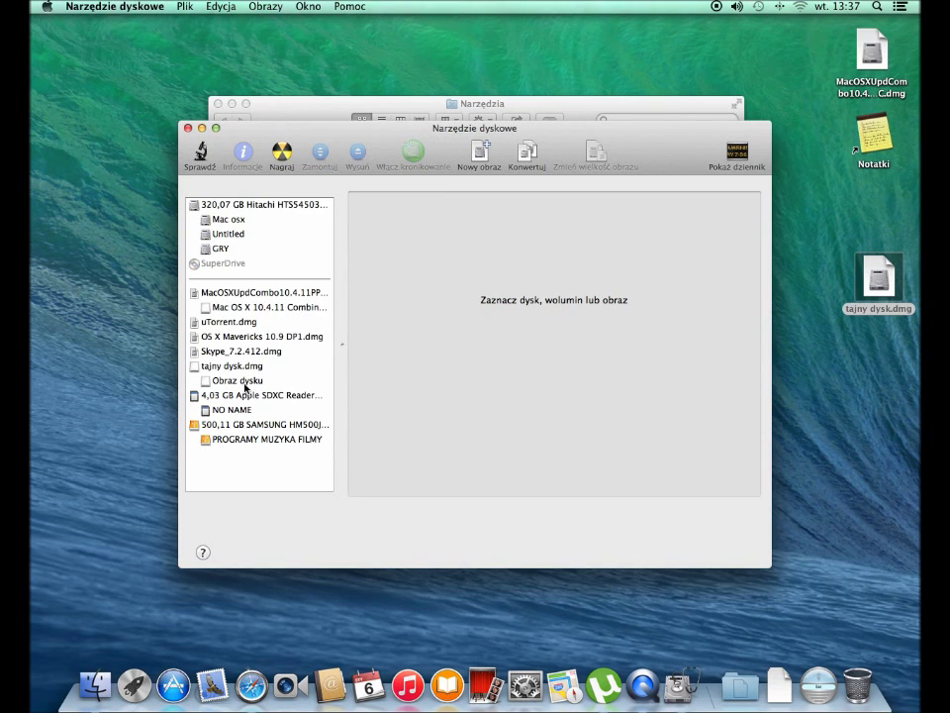
left_click(242, 382)
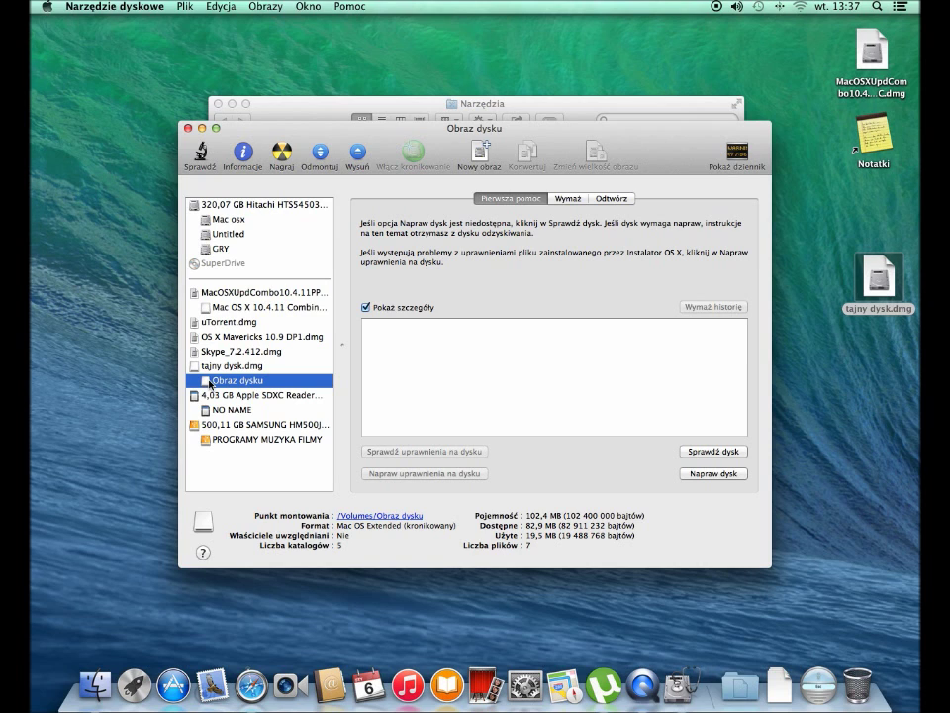
Open the "Obraz dysku" volume from Disk Utility and look over the folder and the Notatki alias stored in it.
right_click(209, 381)
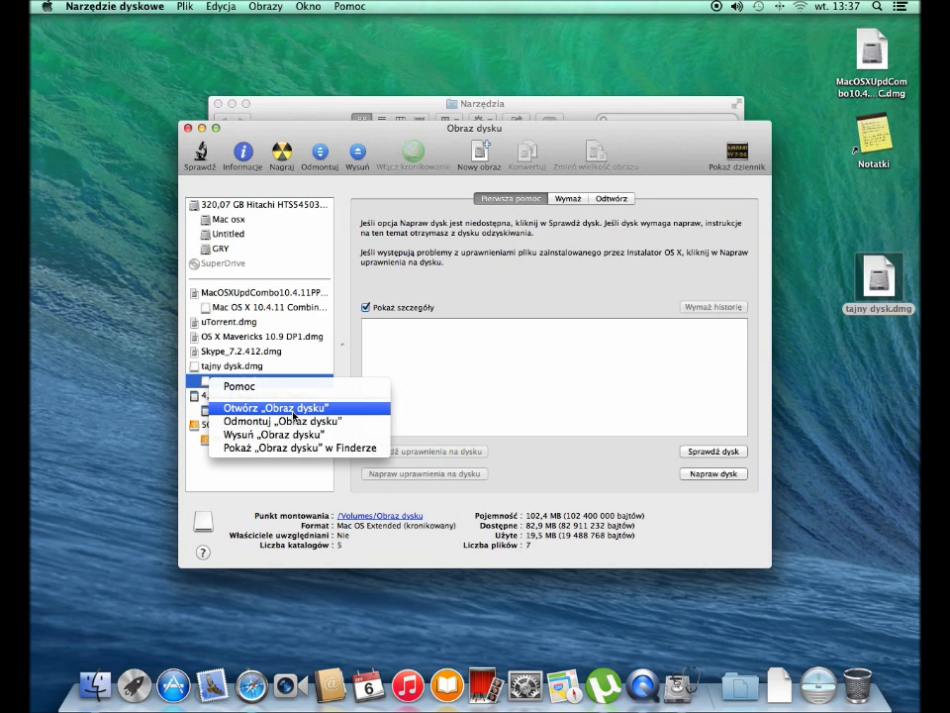
left_click(294, 408)
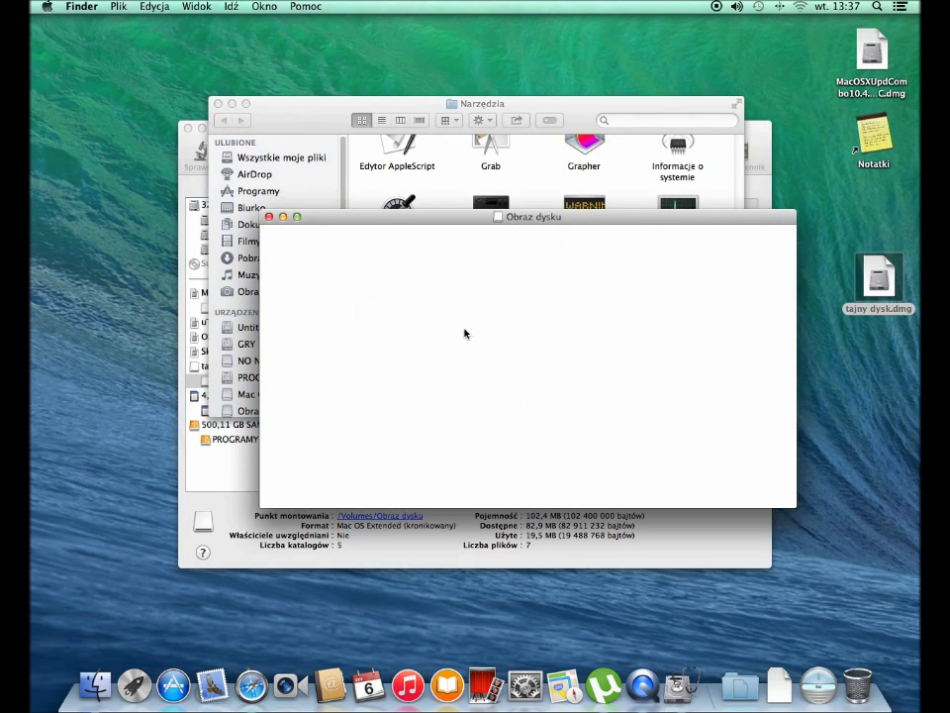
left_click_drag(439, 271, 317, 287)
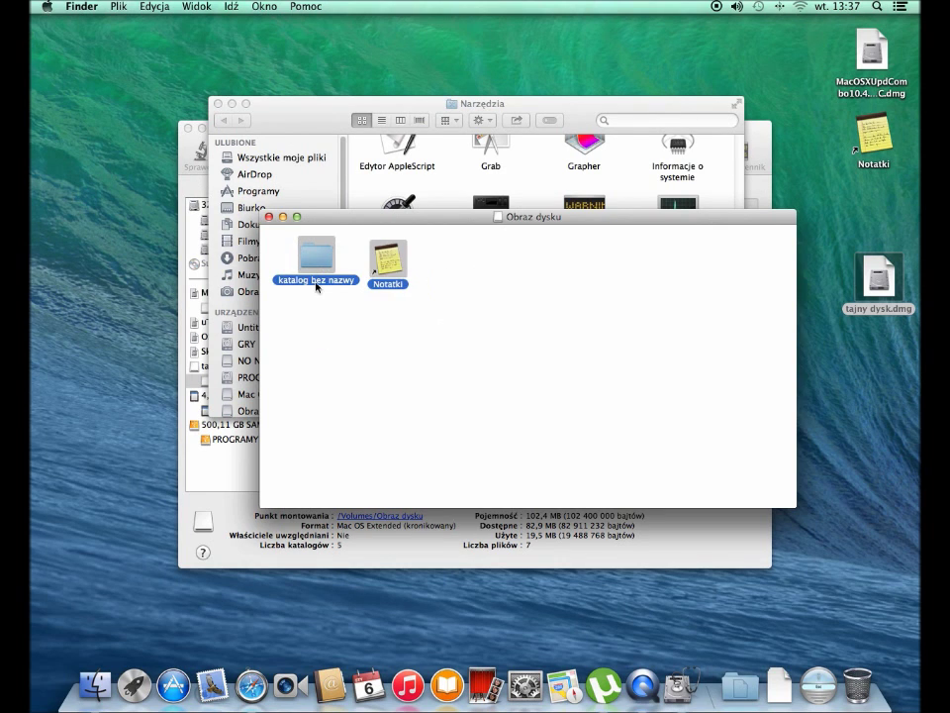
left_click(288, 264)
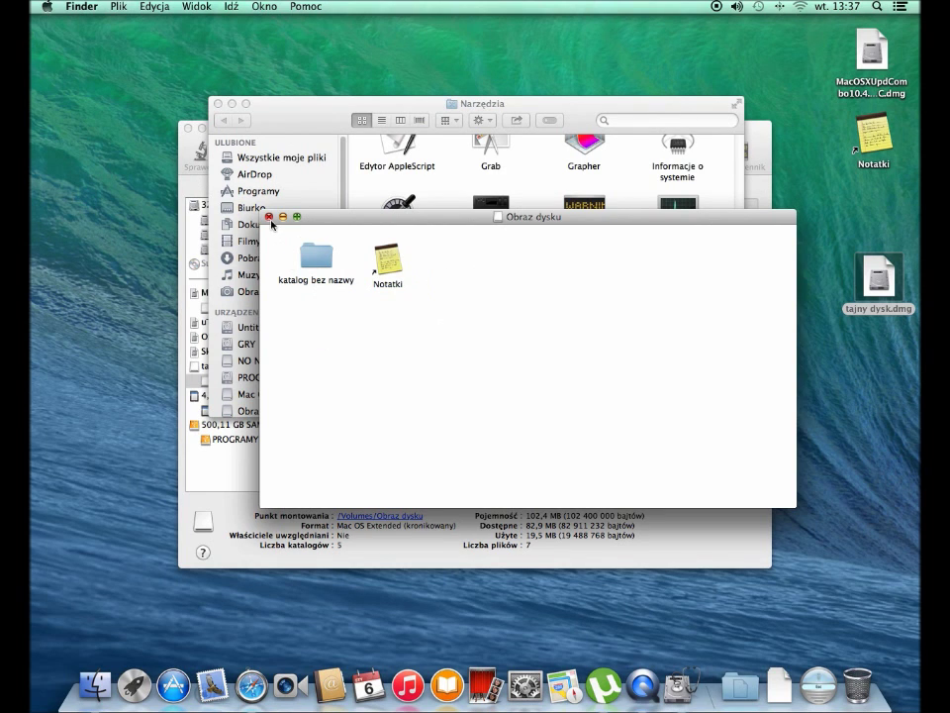
Close the "Obraz dysku" and Utilities (Narzędzia) windows and quit Disk Utility.
left_click(269, 215)
left_click(218, 103)
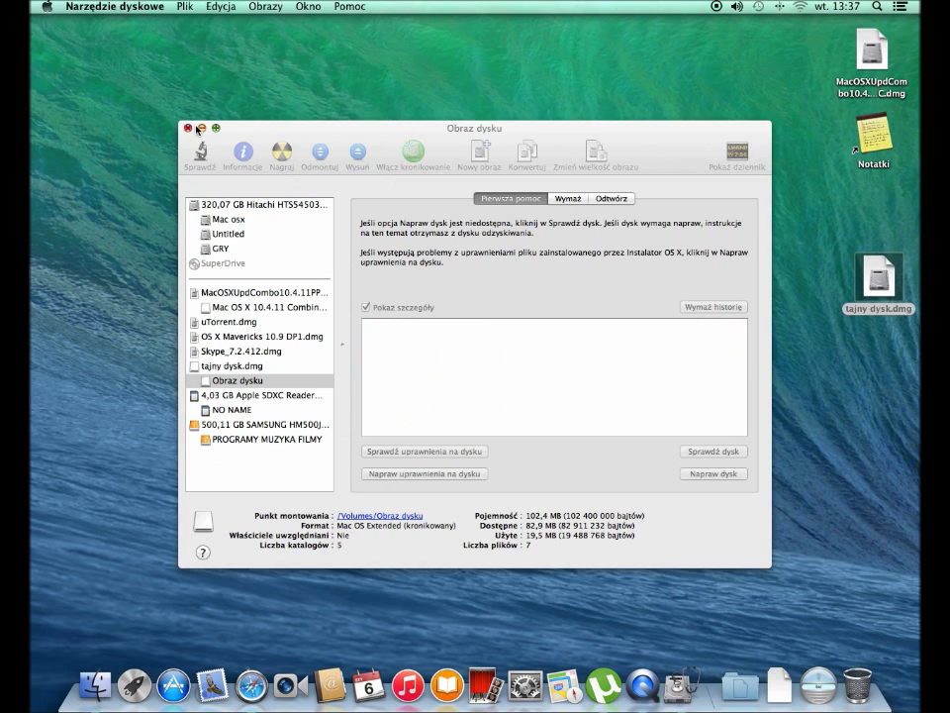
key("super+q")
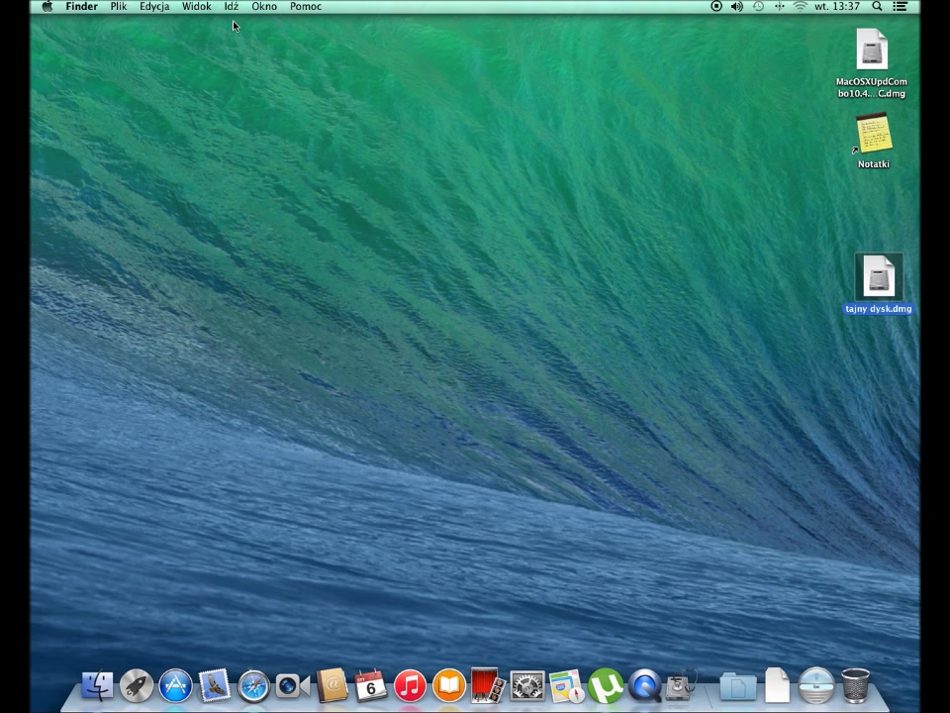
Show the computer's drives in Finder and move the overlapping Mac OS X 10.4.11 Combined Update icon to the free space beside "Obraz dysku".
left_click(232, 7)
left_click(287, 144)
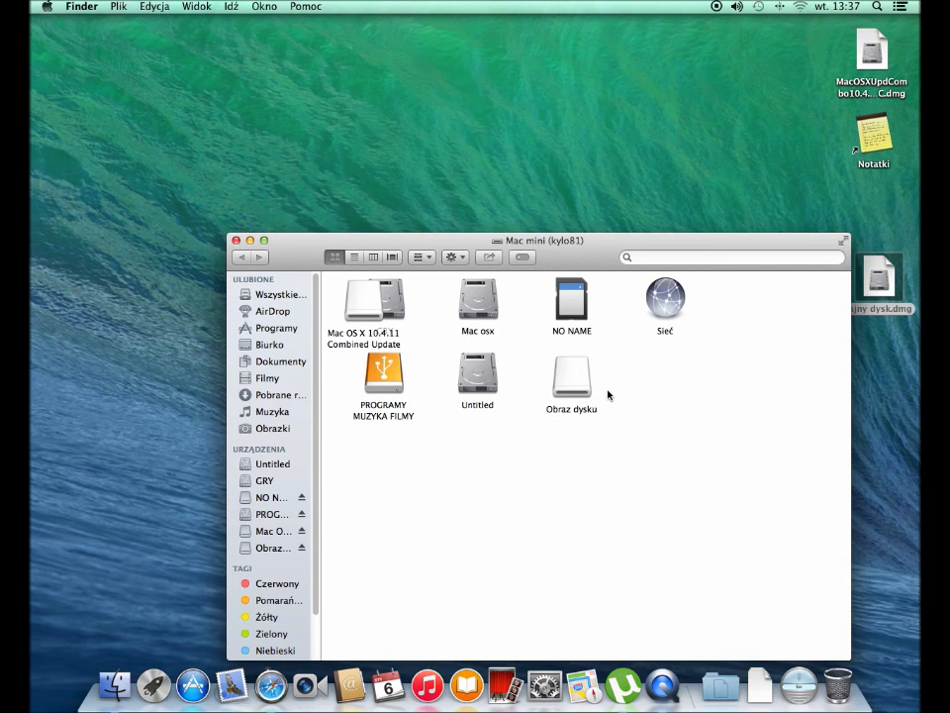
left_click_drag(360, 303, 651, 406)
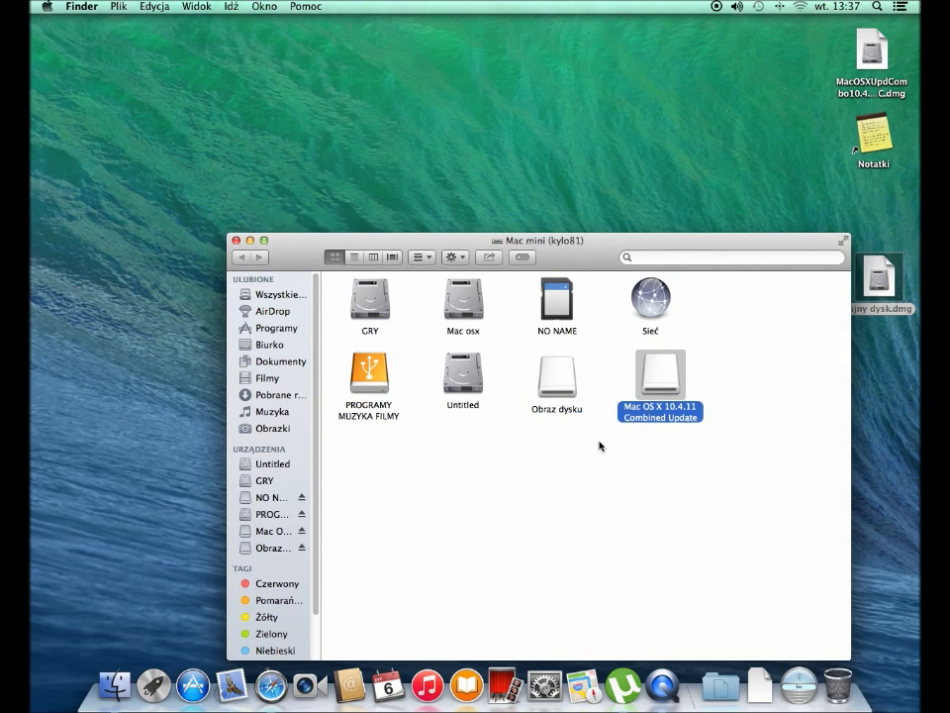
Open the "Obraz dysku" volume in a new Finder tab to view its contents, and close the window.
right_click(565, 389)
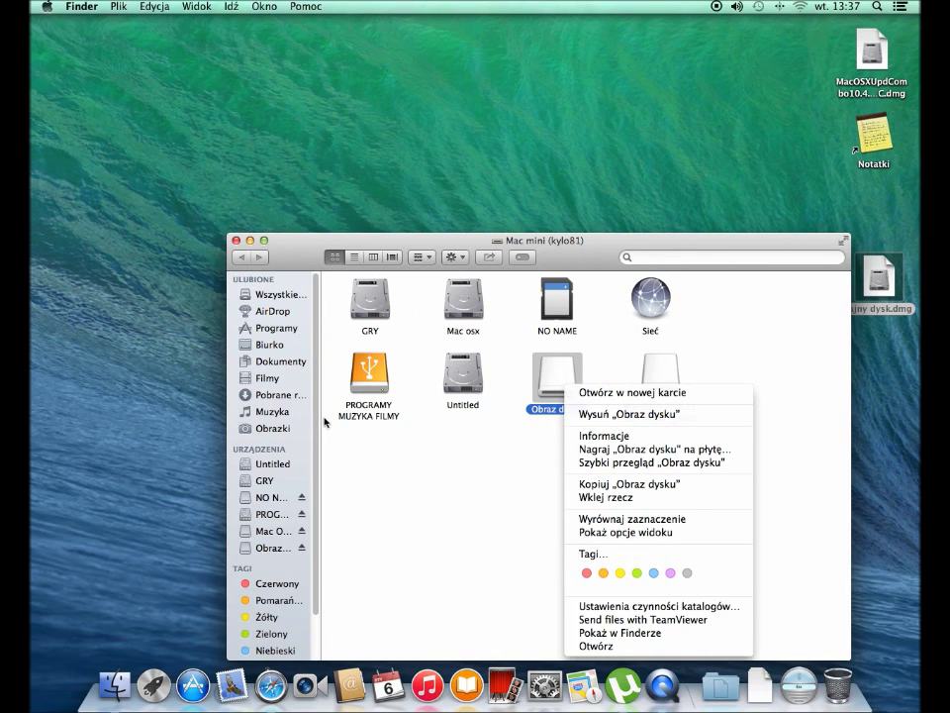
left_click(644, 400)
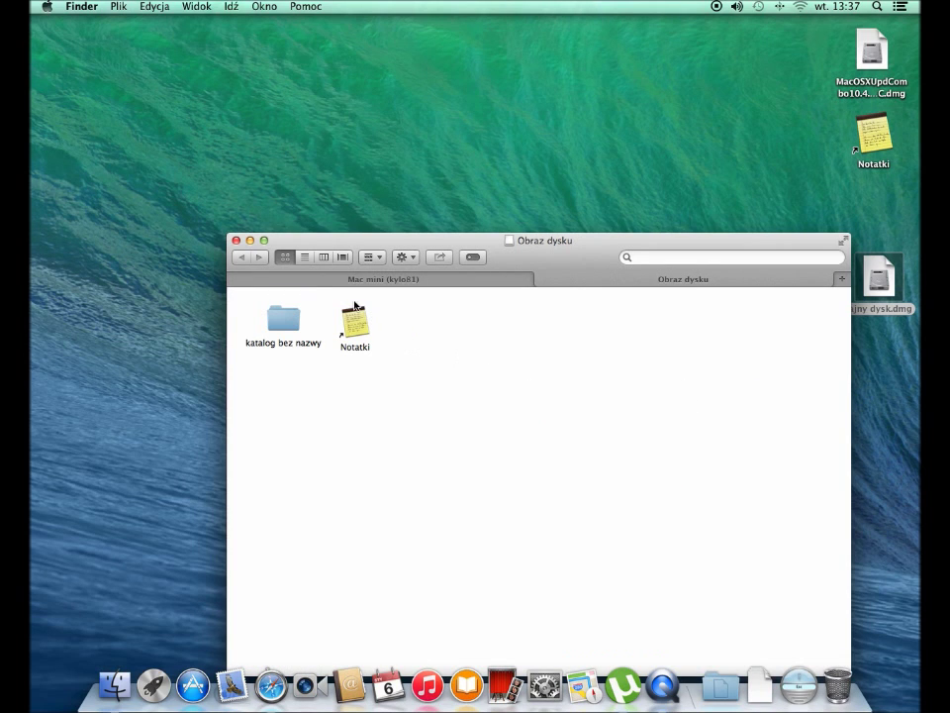
left_click(236, 241)
left_click(354, 251)
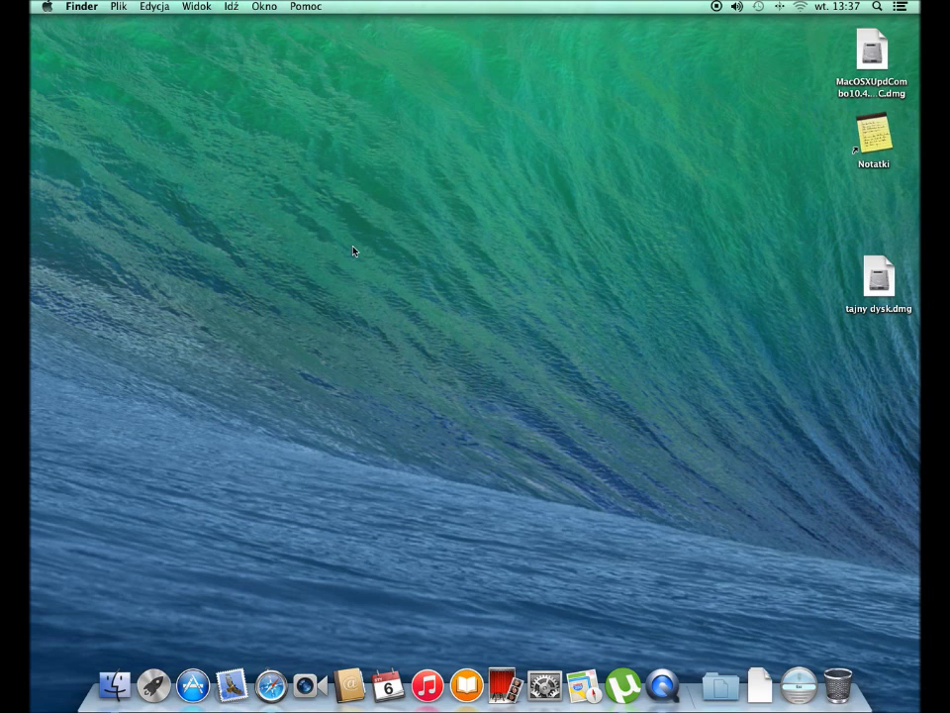